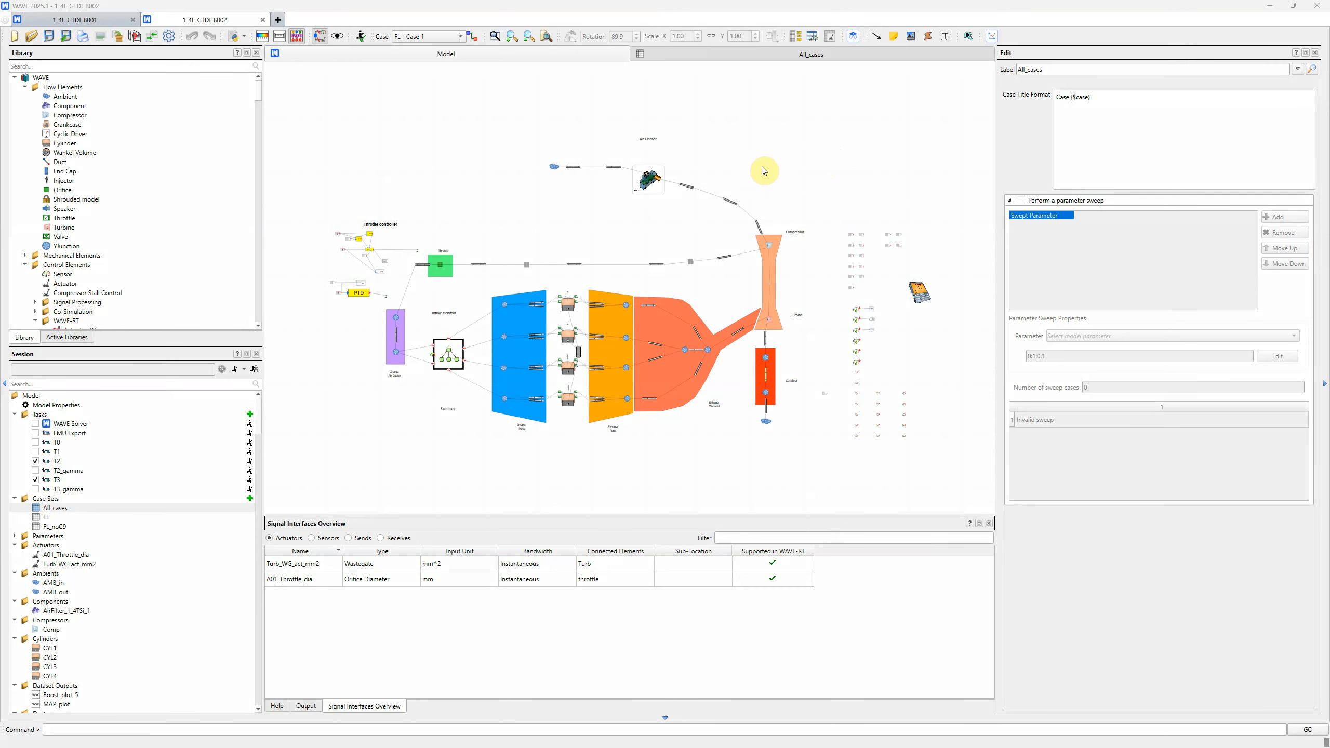
Open the All_cases case set table and hide the constants
click(784, 55)
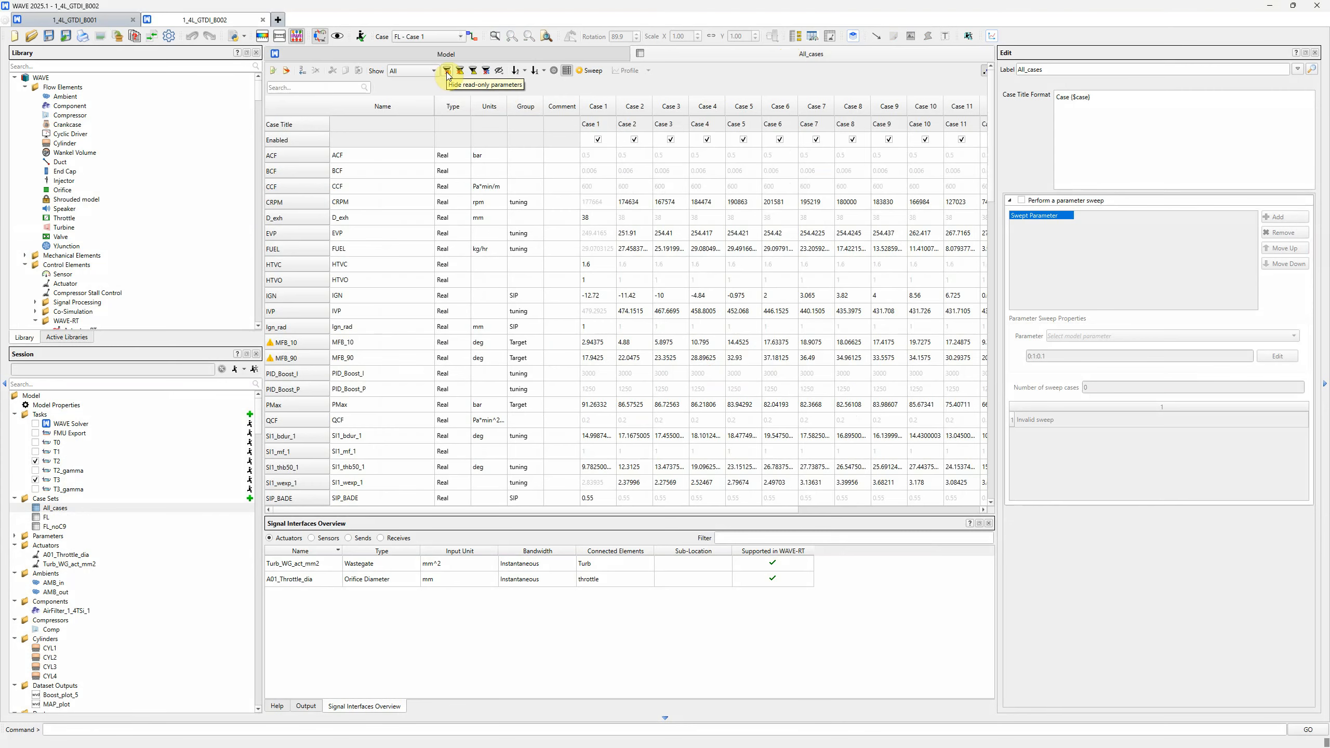
click(486, 72)
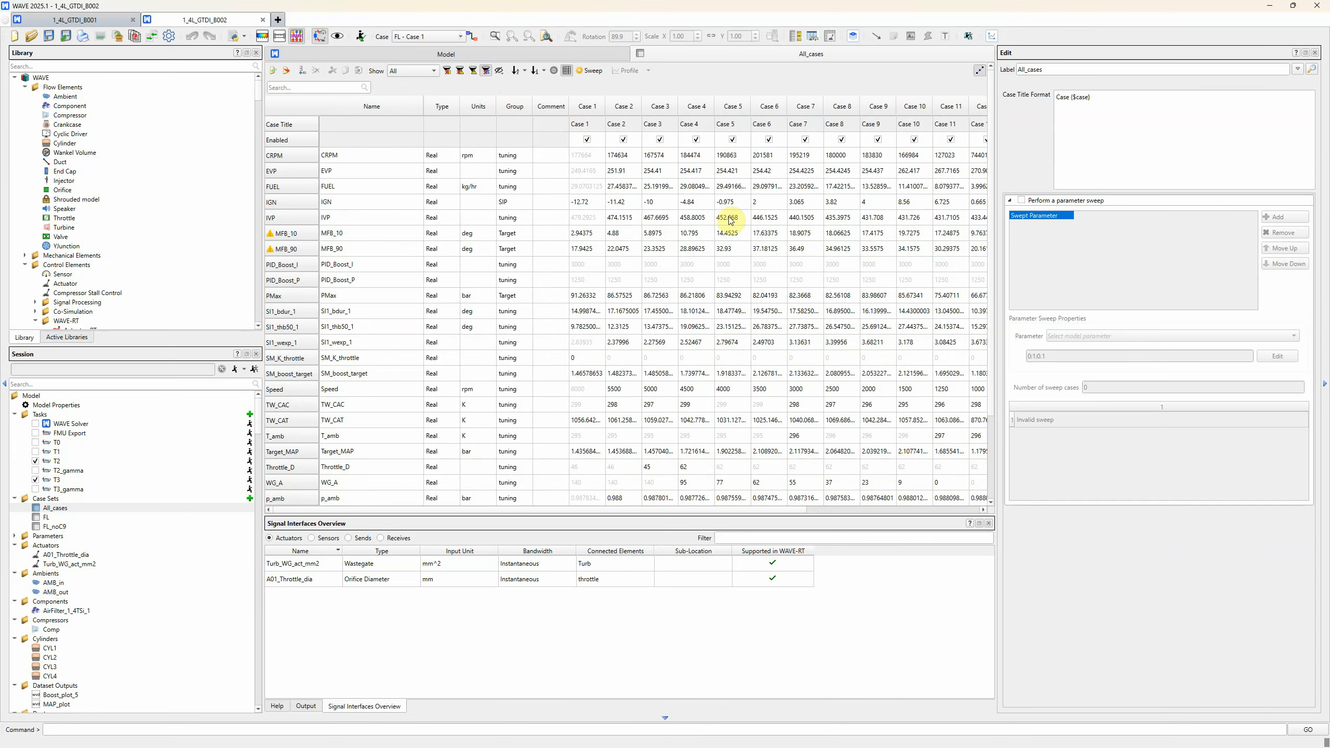
mouse_move(717, 217)
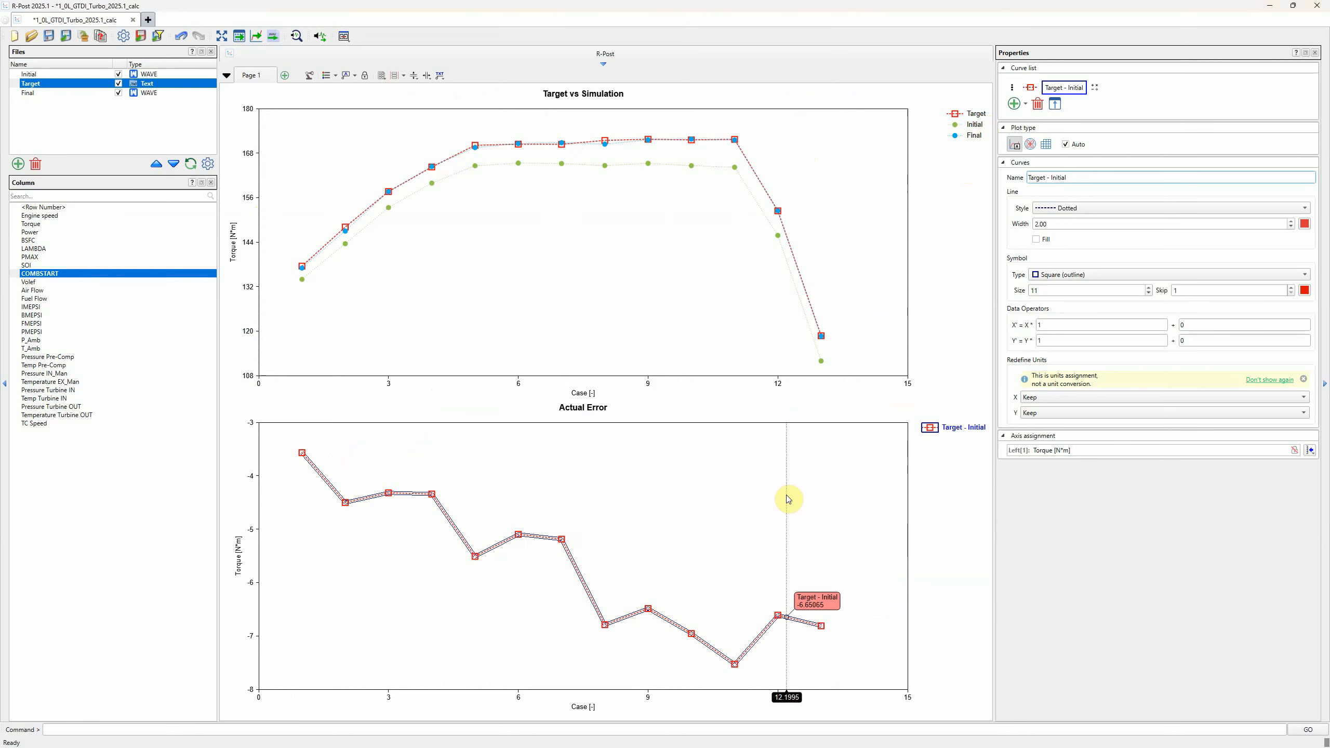
In R-Post, duplicate the Target - Initial curve within the Actual Error plot
click(841, 519)
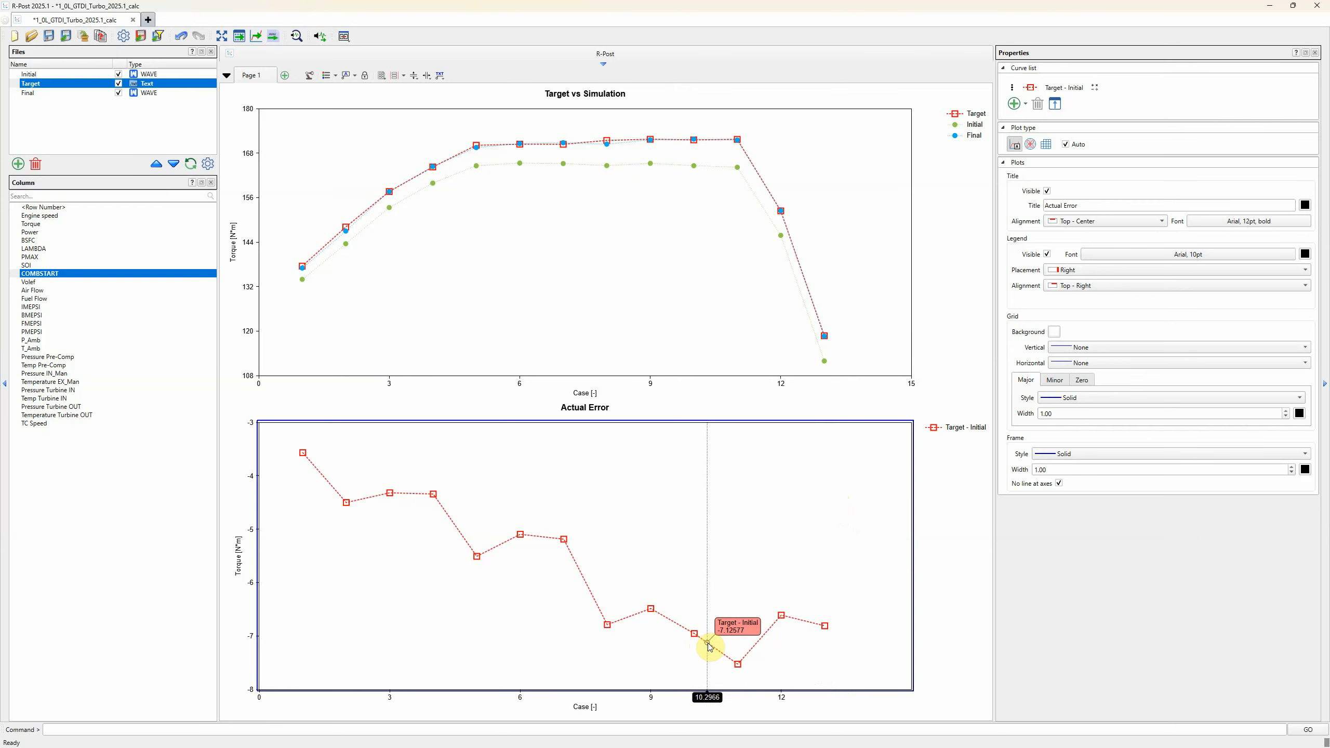
click(707, 644)
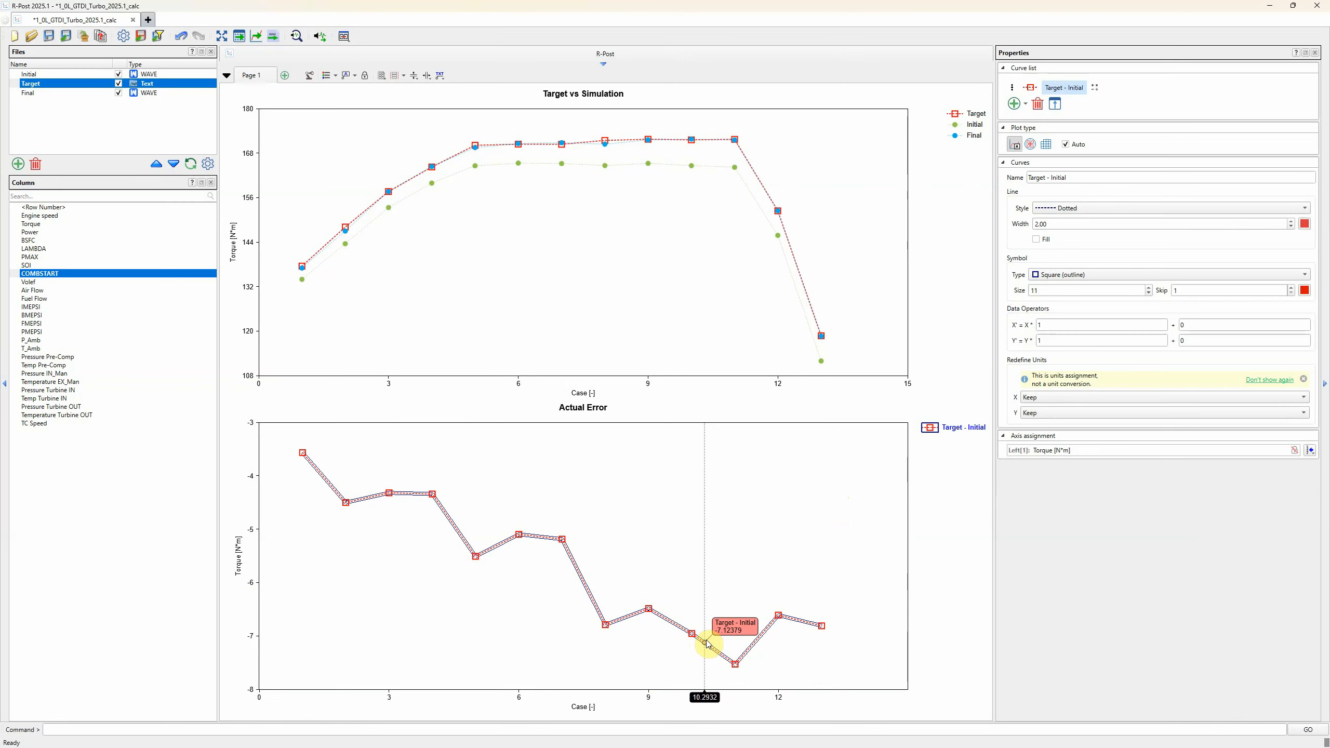
key(ctrl+v)
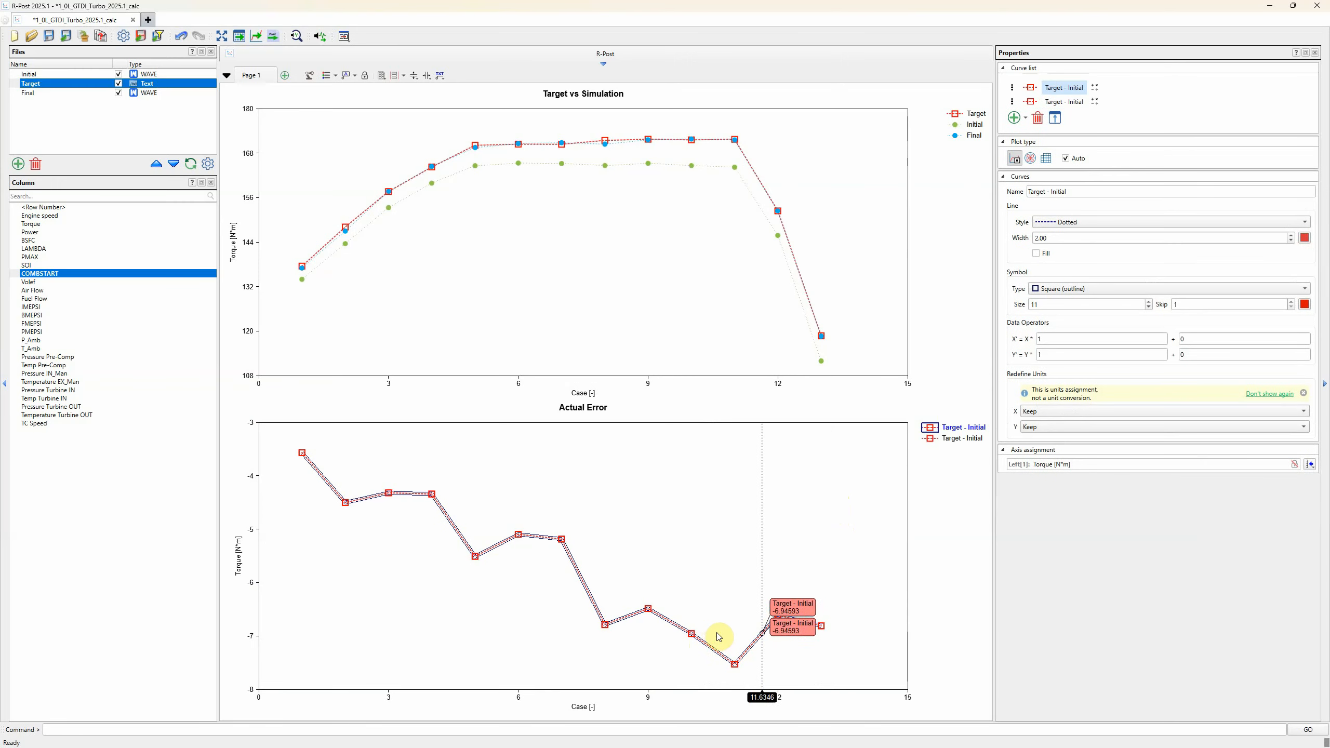
Change the y1 source of the duplicated error curve's calculation to the Final curve
click(1094, 101)
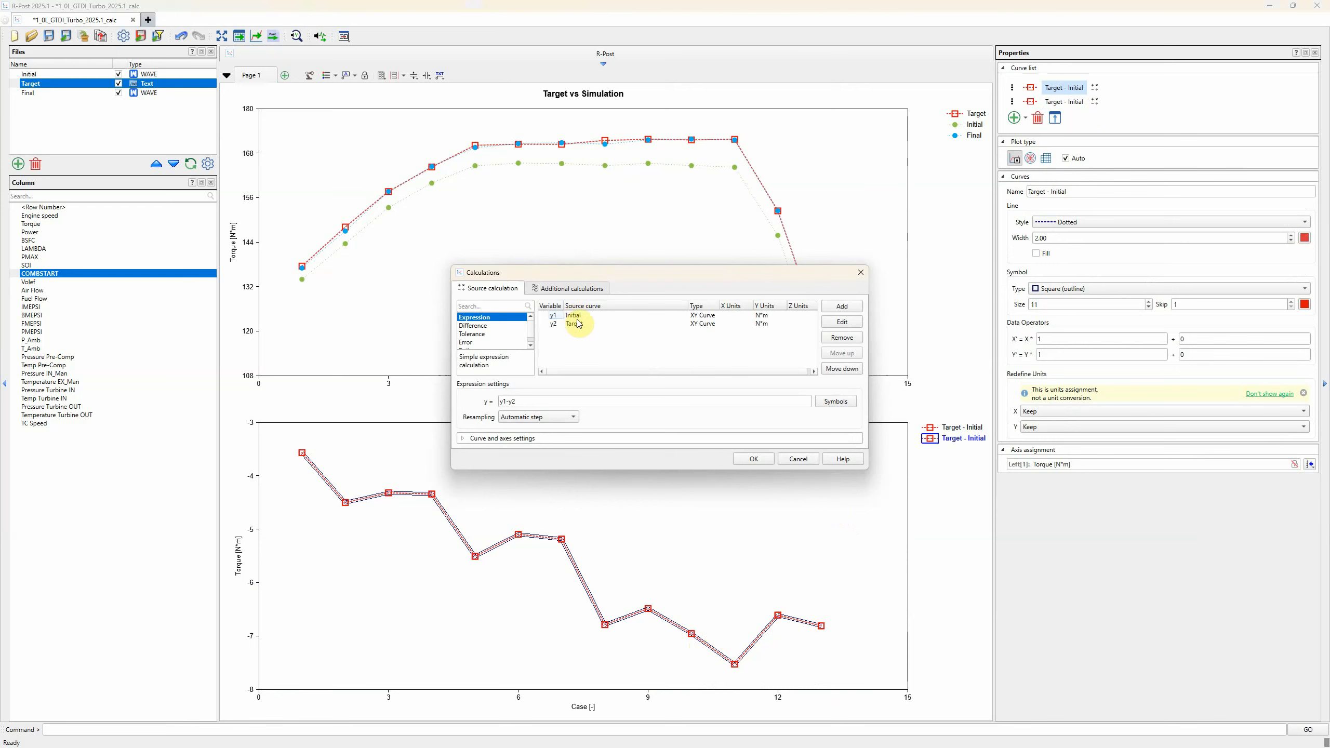
click(554, 317)
click(838, 323)
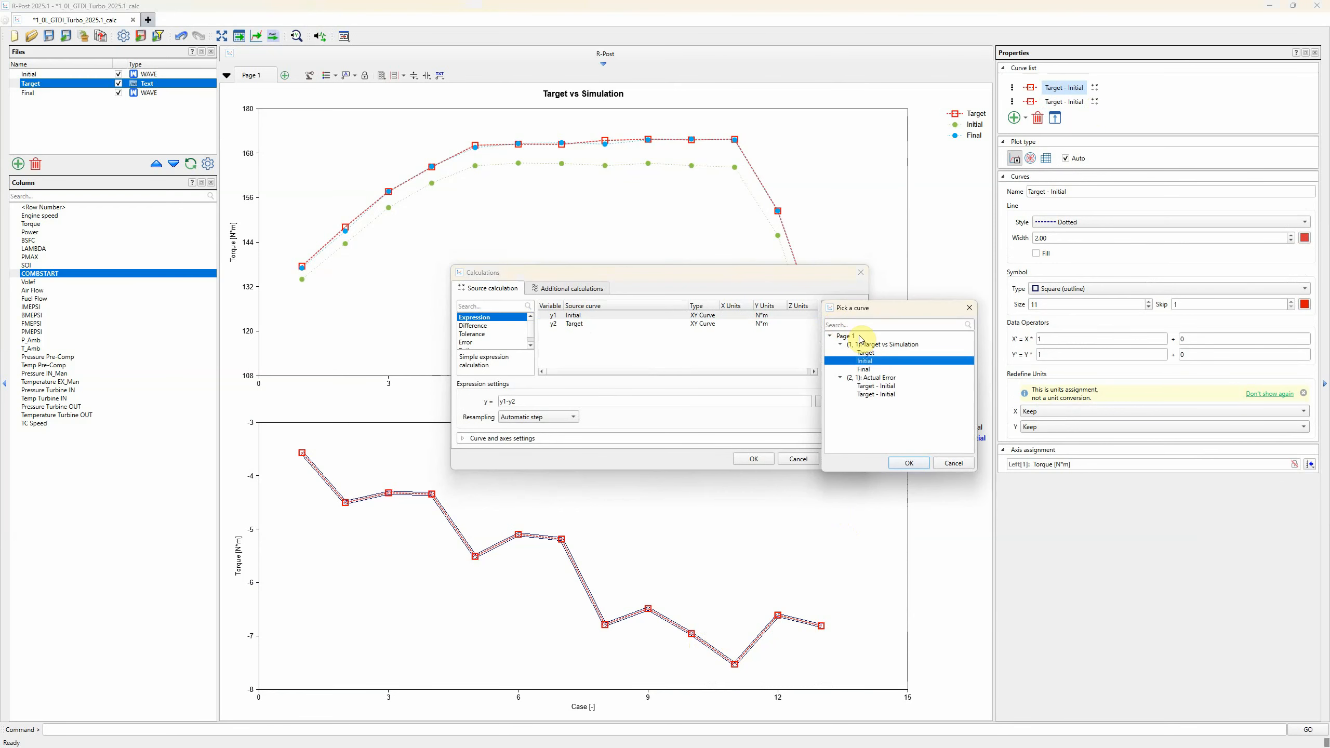
click(872, 369)
click(909, 462)
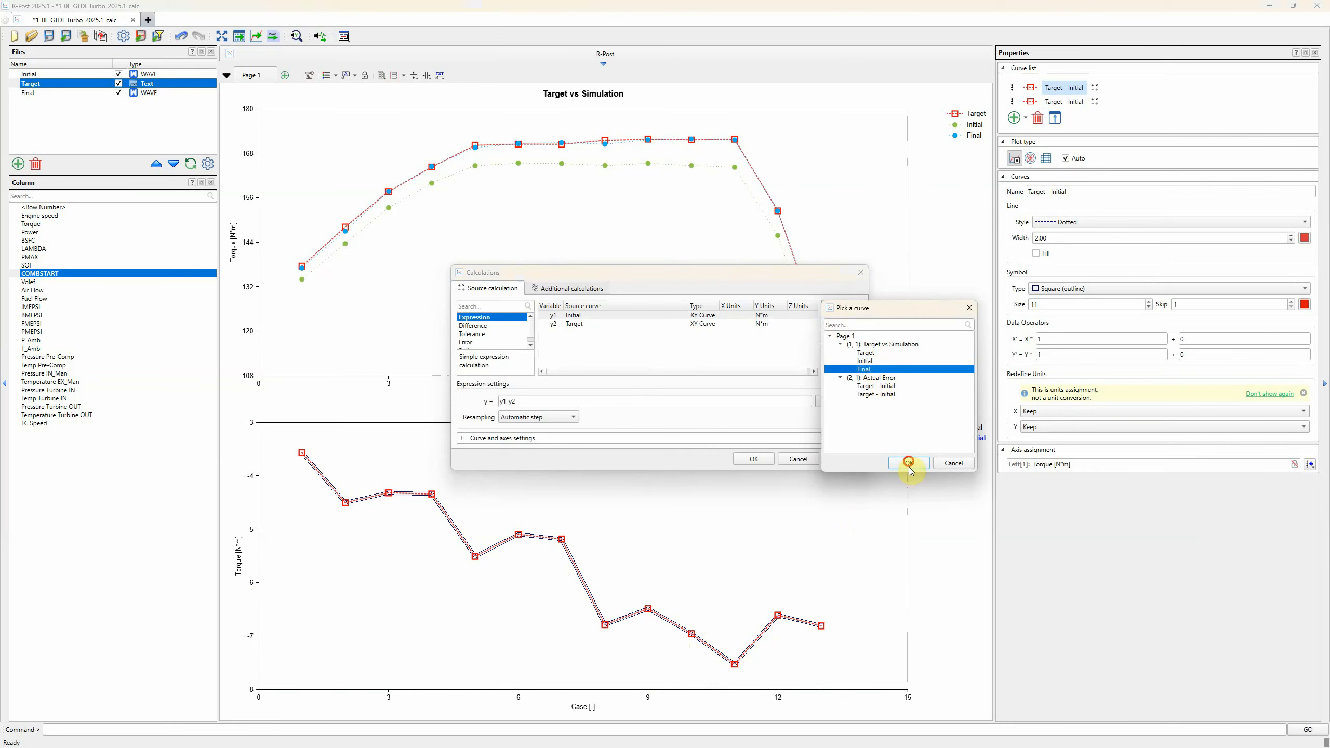
click(754, 460)
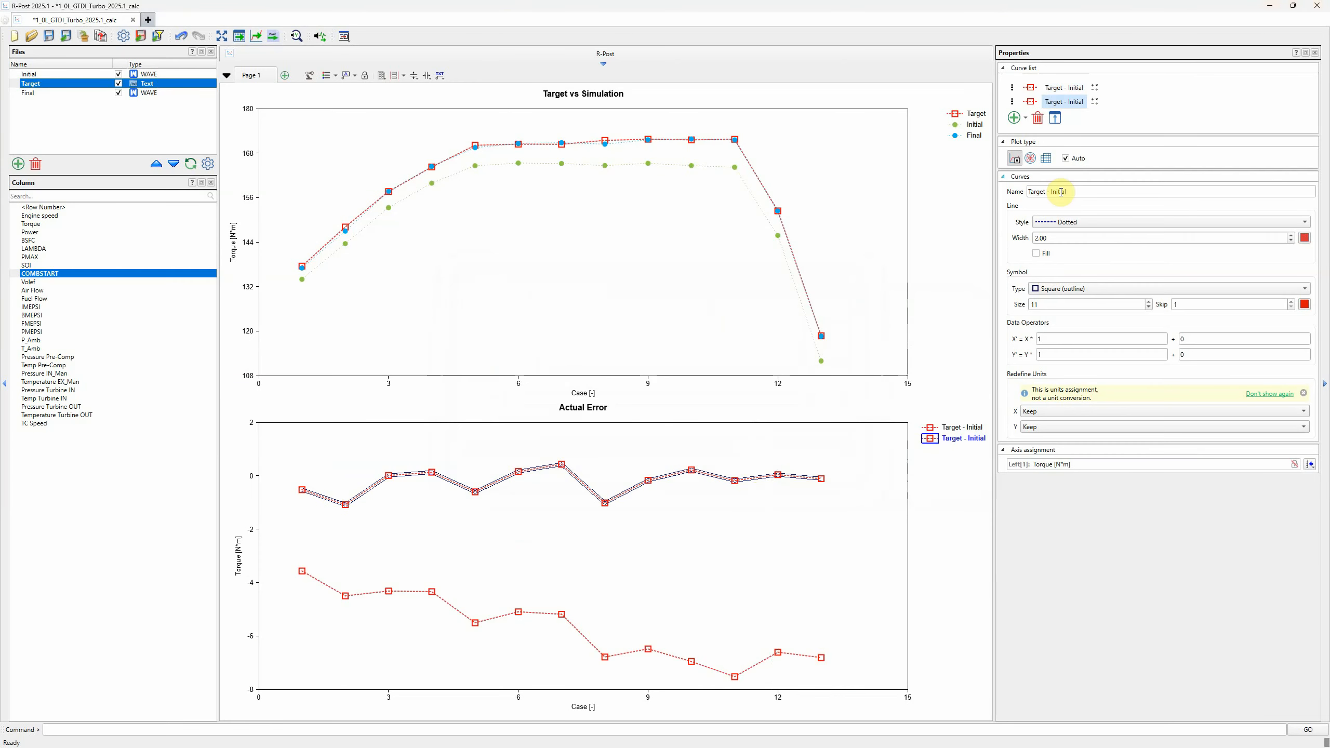
Rename the duplicated error curve to "Target - Final"
click(1052, 193)
drag(1052, 192, 1165, 196)
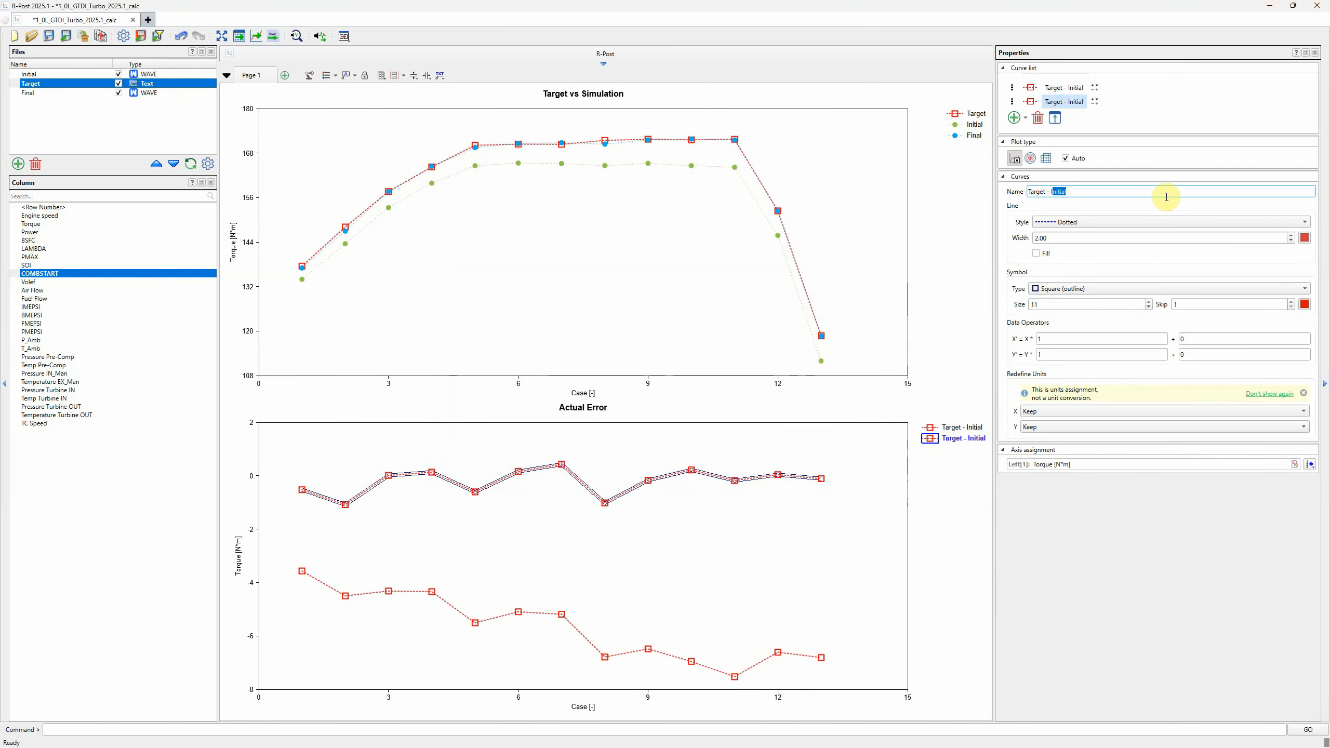
text(Final)
Set both the line colour and the symbol colour of the Target - Final curve to green
click(1304, 238)
click(1255, 258)
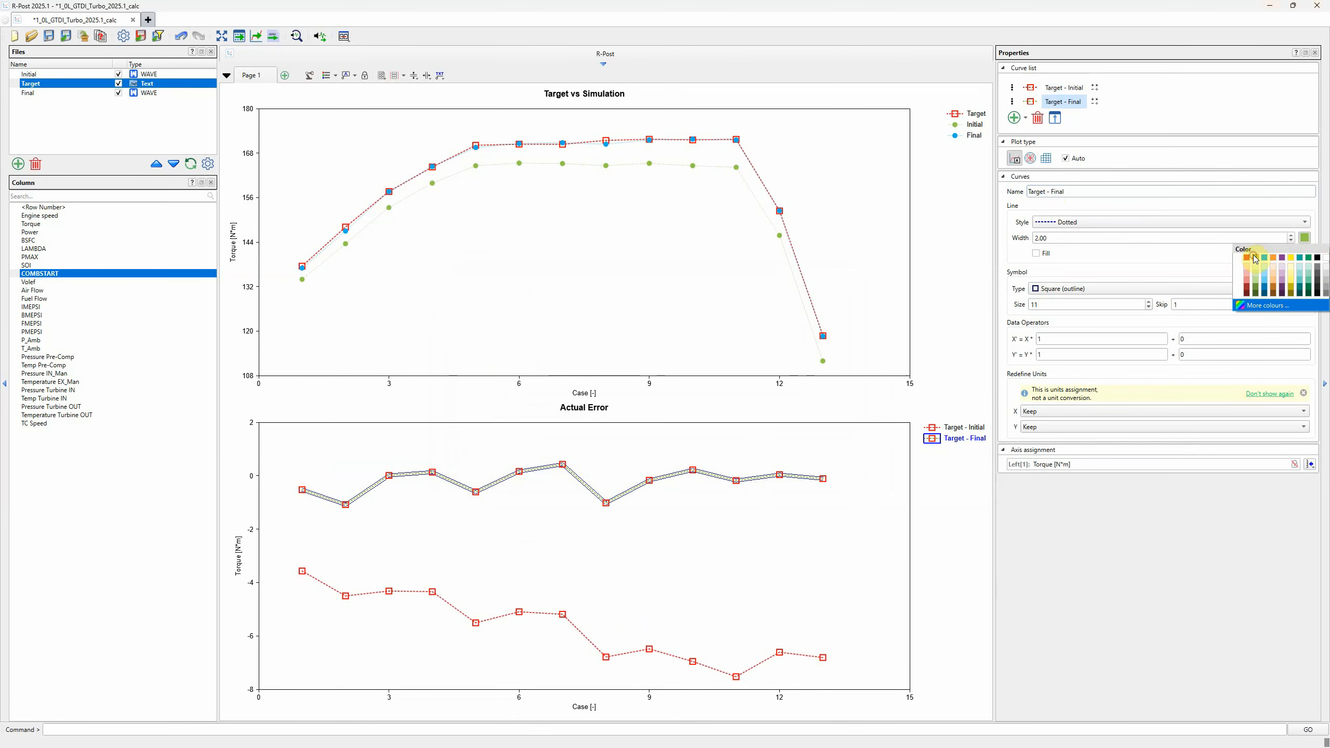
click(1234, 258)
click(1304, 304)
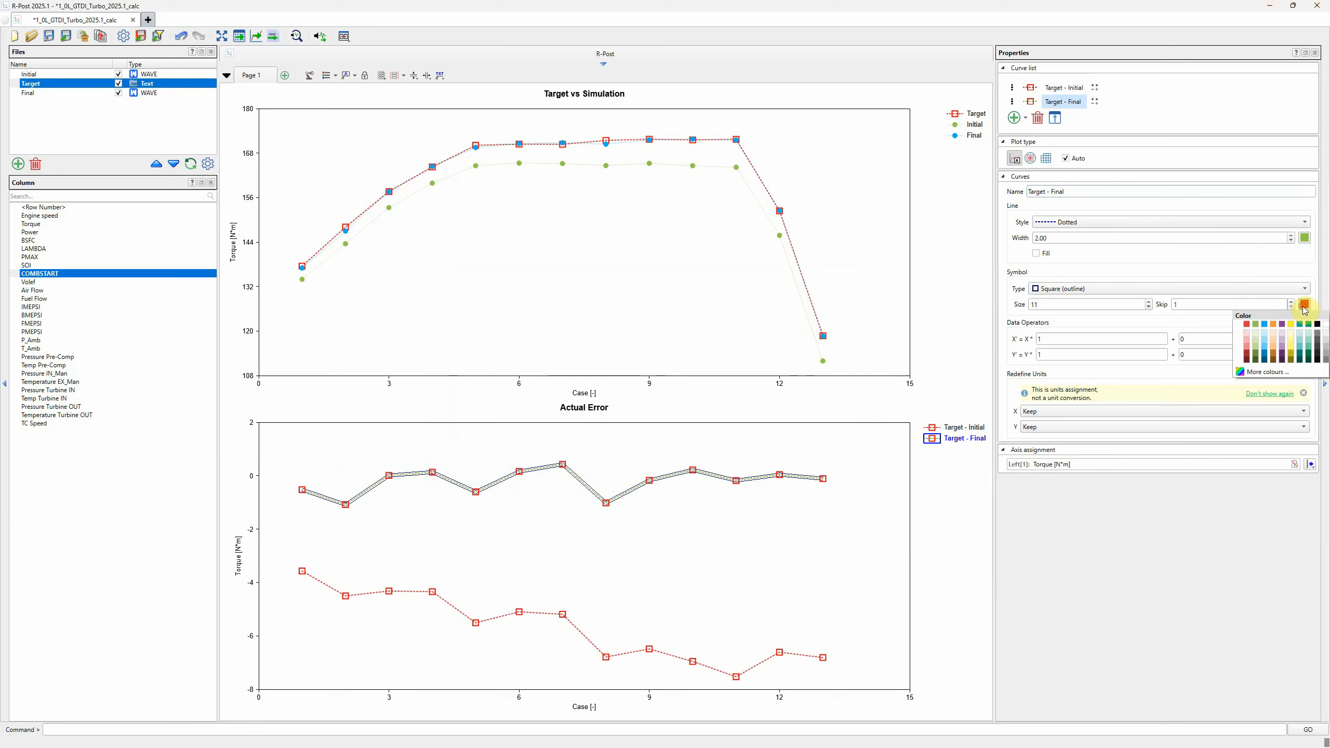
click(1255, 324)
click(856, 528)
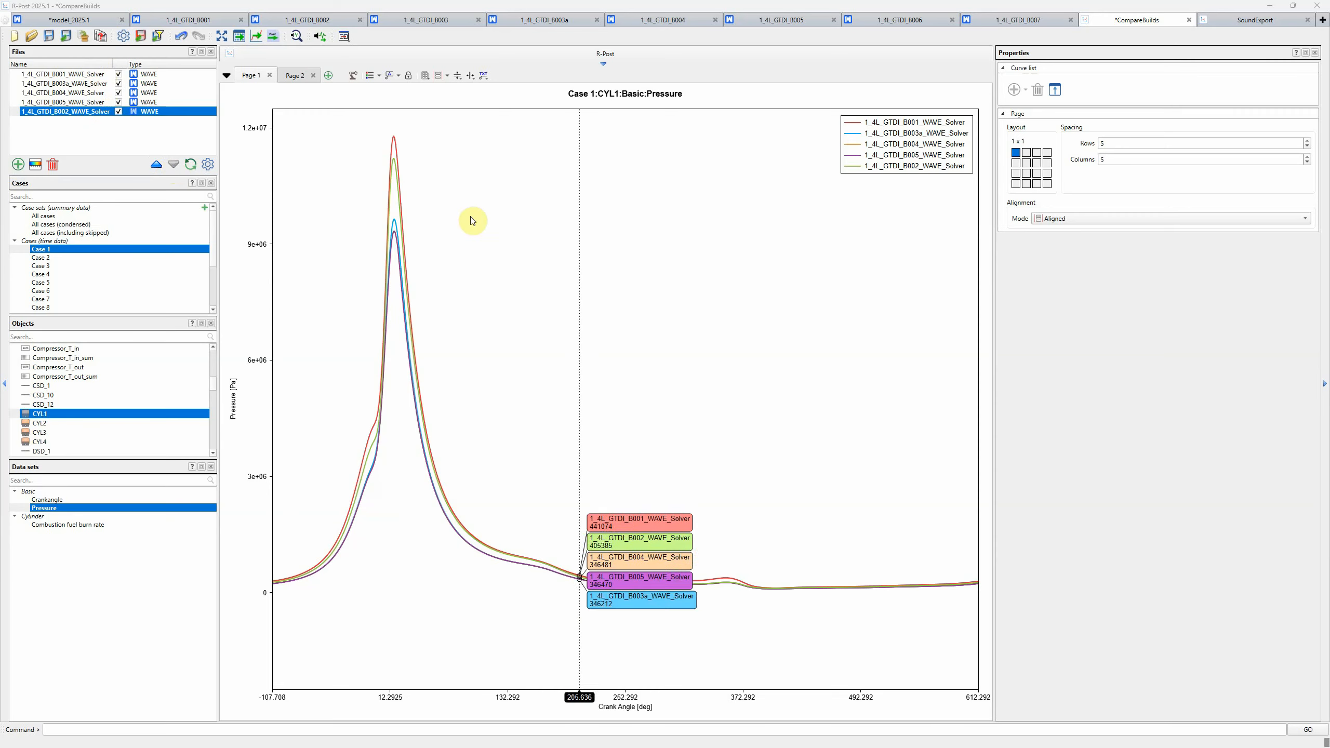
Move the 1_4L_GTDI_B003a_WAVE_Solver curve one place down in the CYL1 pressure plot's curve order
click(595, 282)
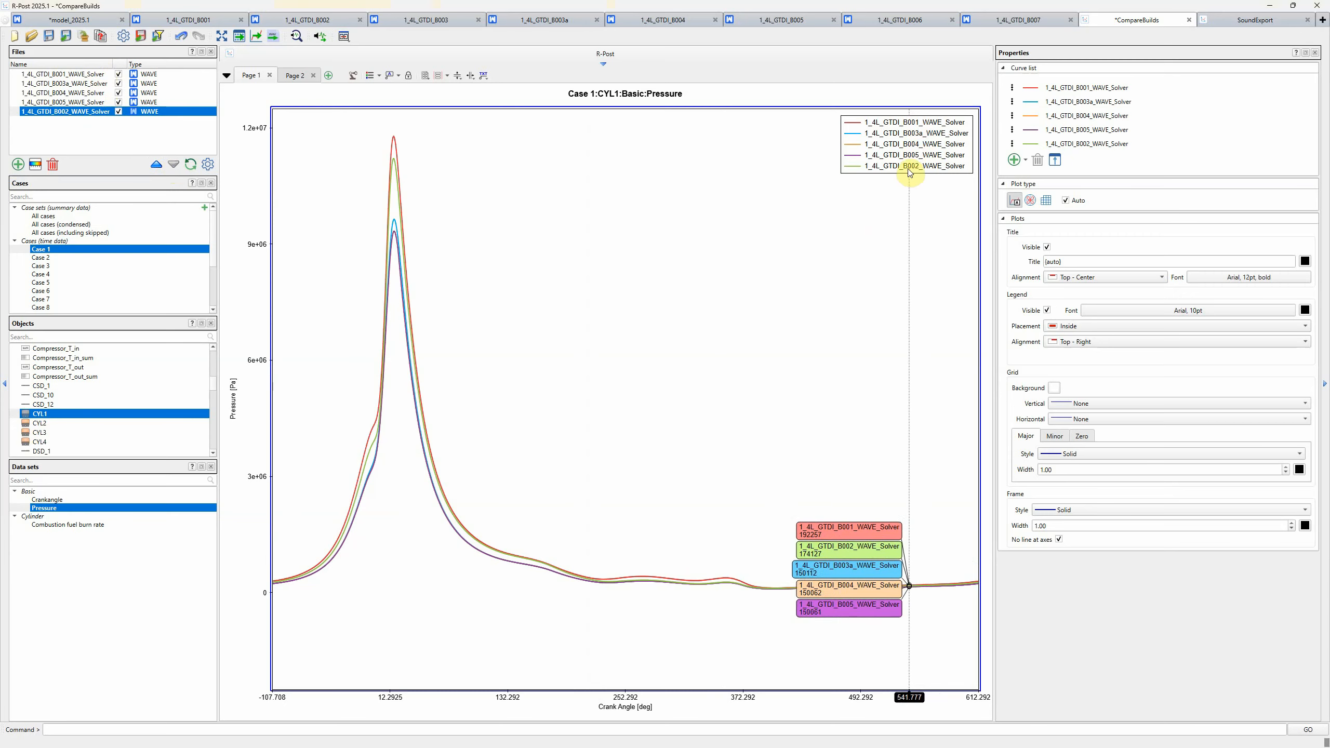
click(1012, 105)
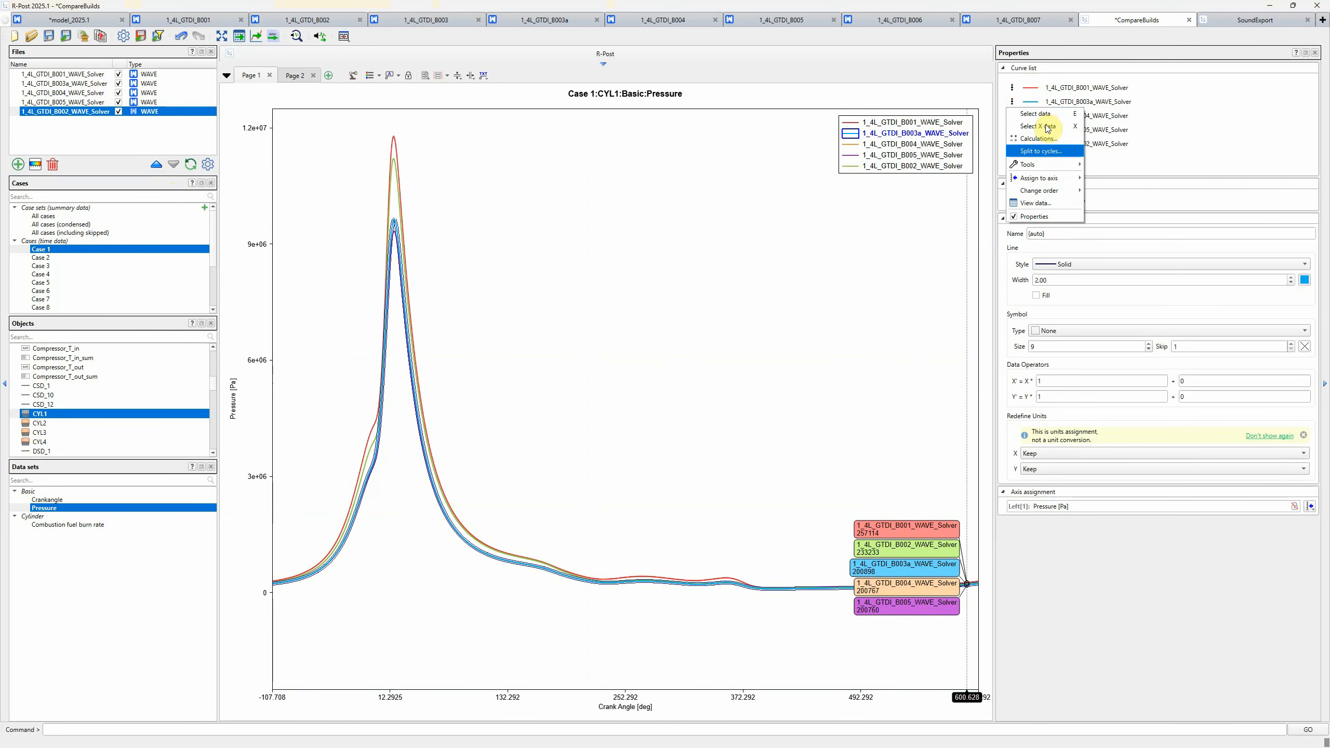
mouse_move(1063, 191)
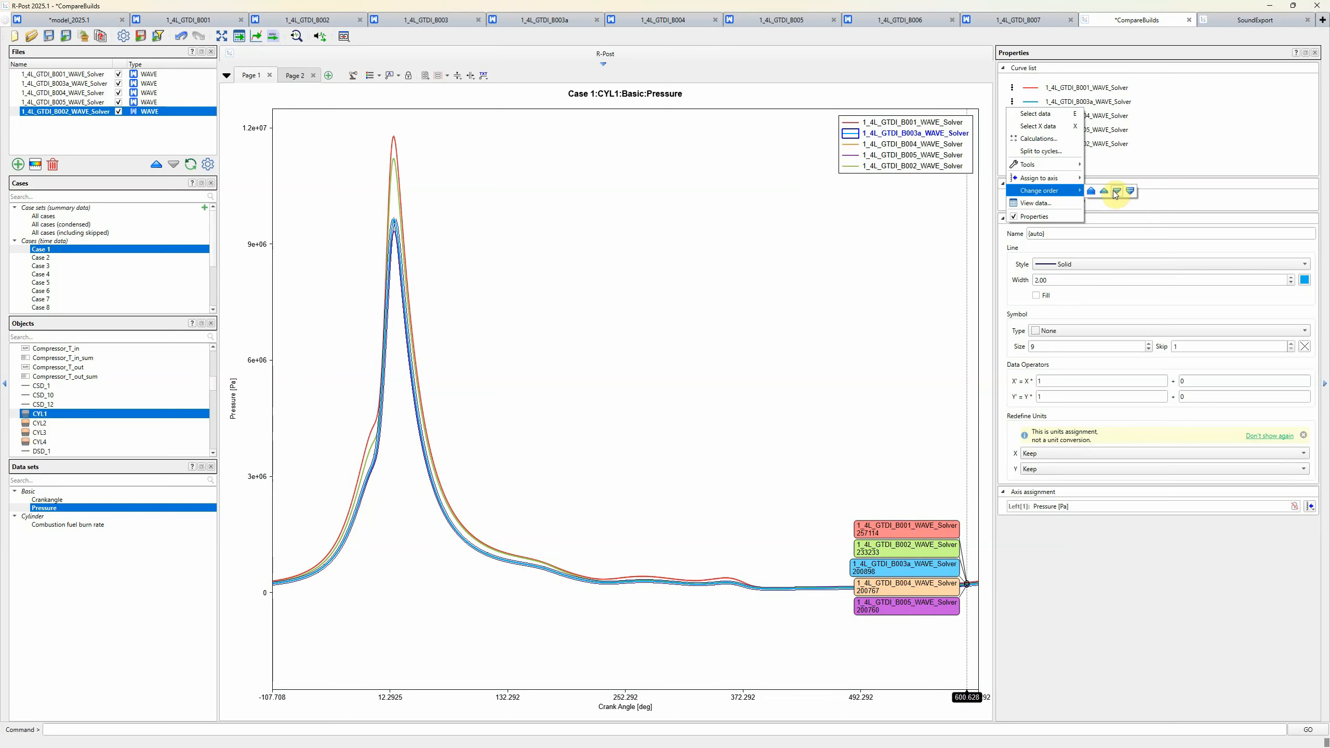
click(1116, 193)
click(886, 263)
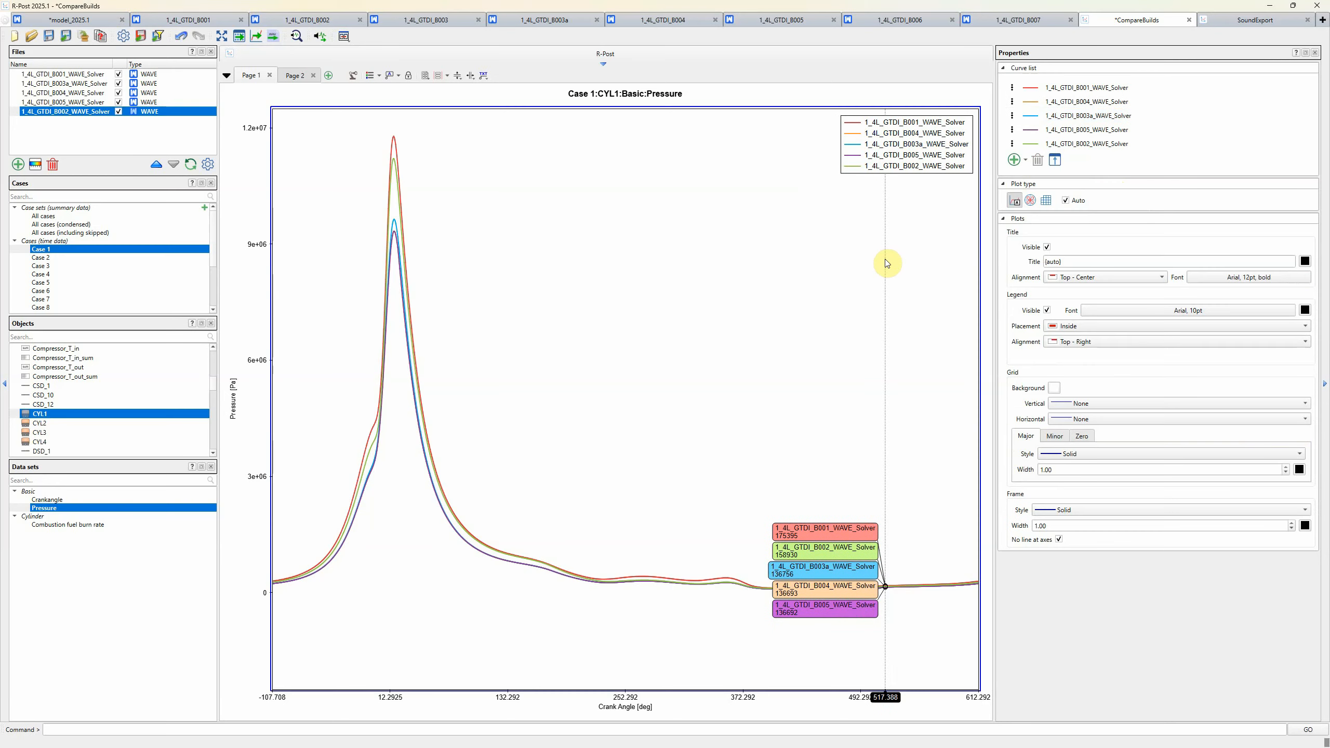
Move the 1_4L_GTDI_B002_WAVE_Solver file up the file list to directly below 1_4L_GTDI_B001_WAVE_Solver
click(75, 109)
click(158, 166)
click(158, 165)
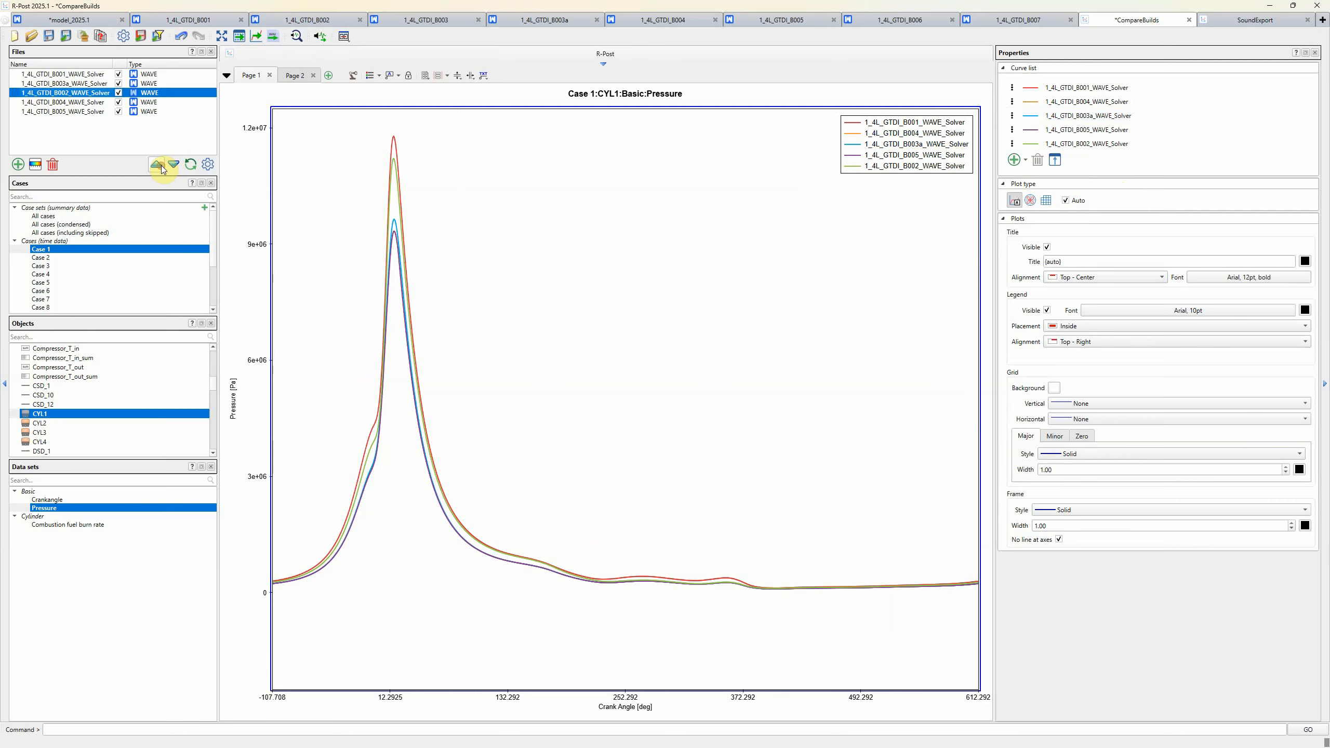
click(158, 165)
click(99, 92)
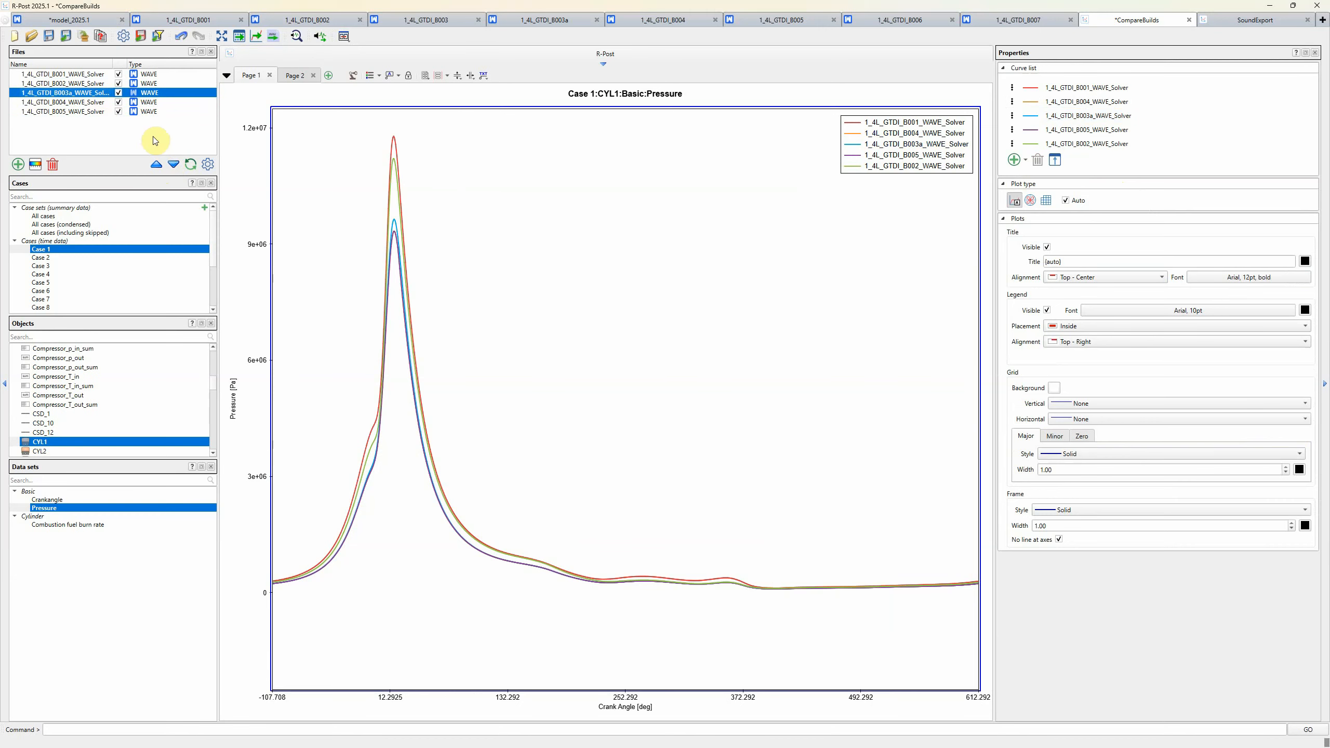
click(84, 112)
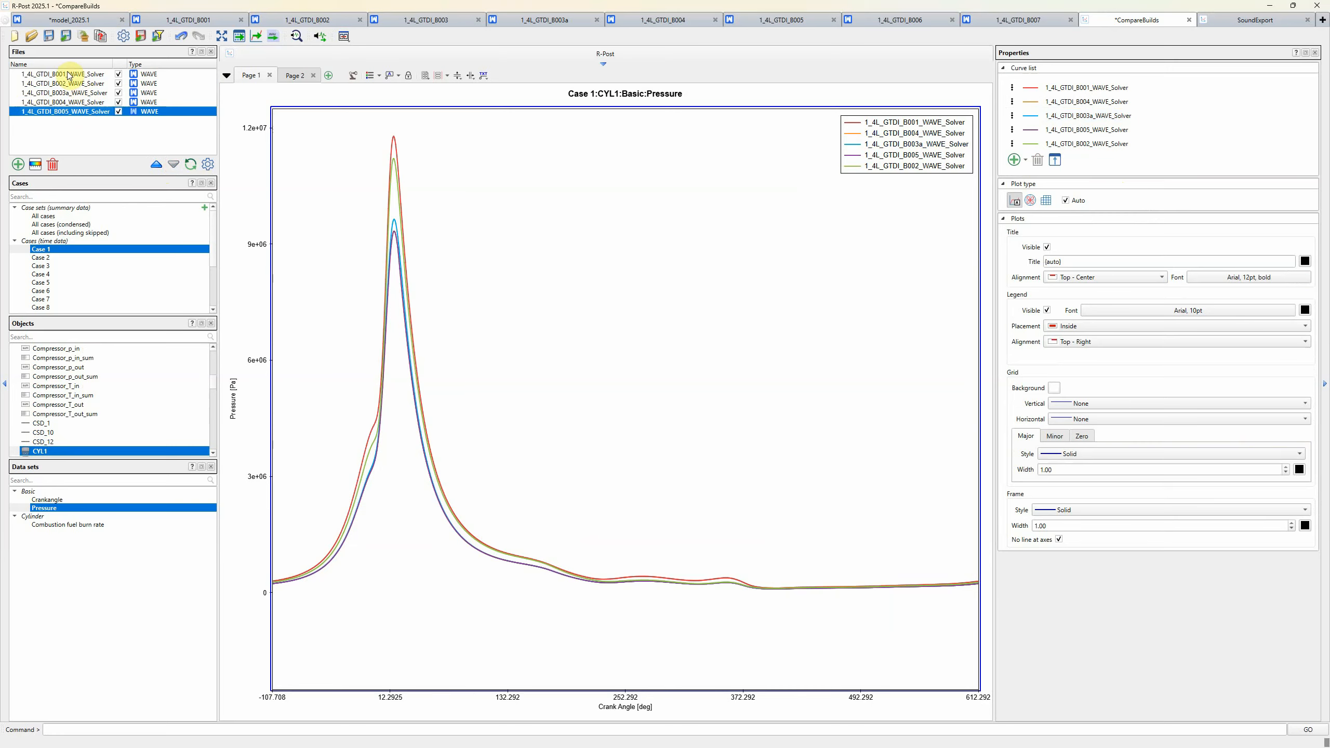
Open the empty Page 2 and select all five solver files from 1_4L_GTDI_B001 to 1_4L_GTDI_B005
click(296, 75)
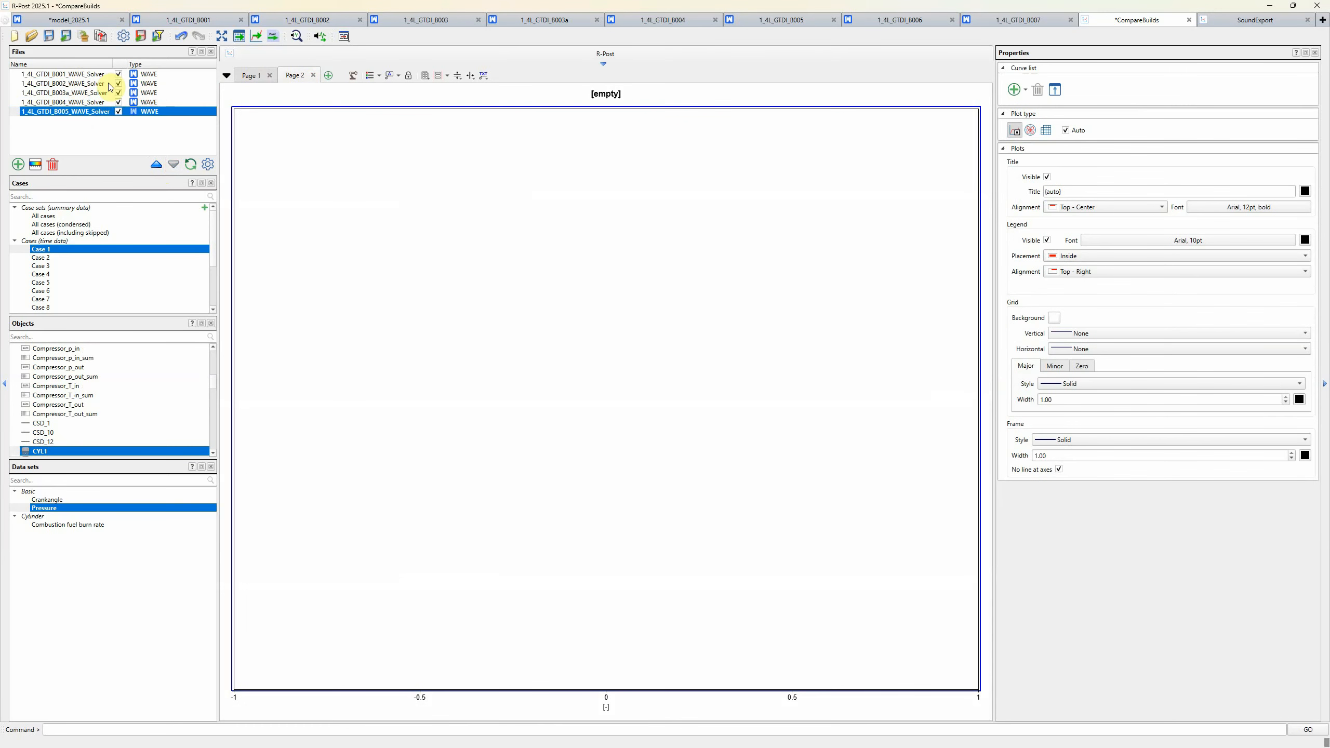
click(74, 75)
shift+click(75, 111)
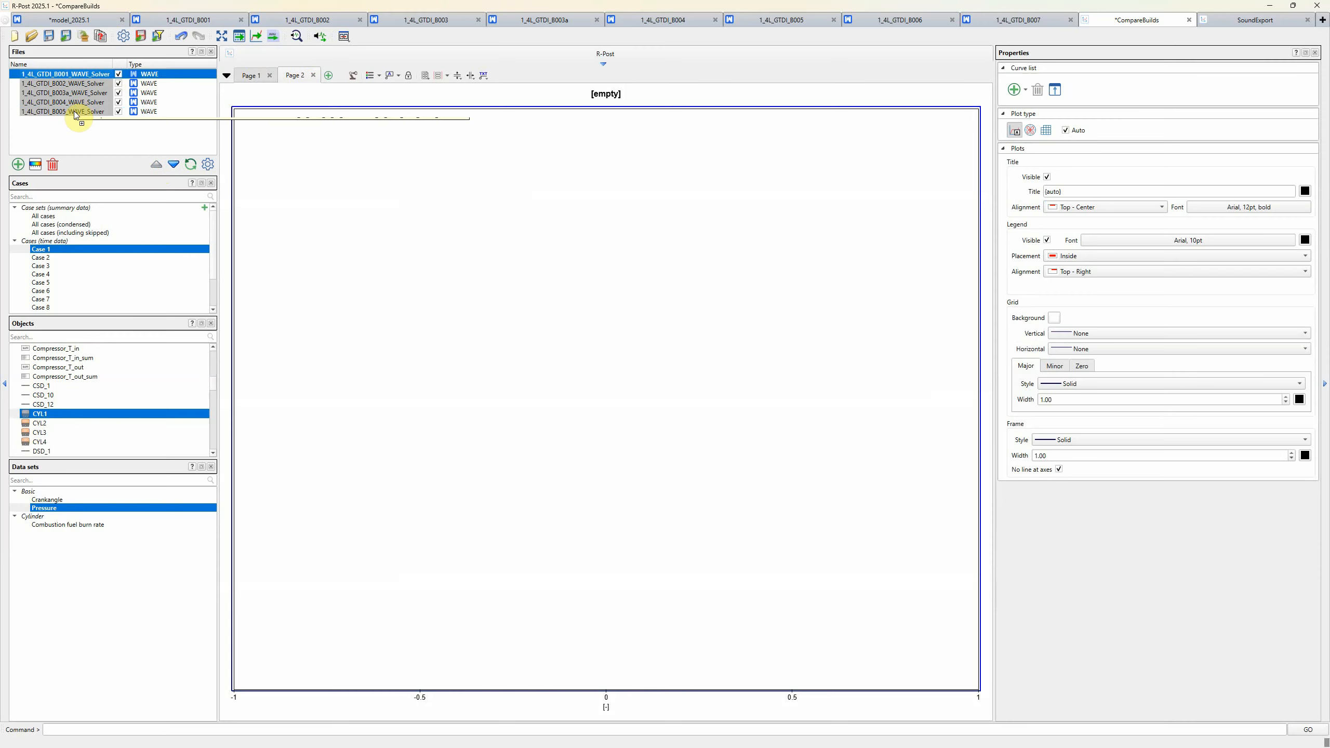
drag(76, 111, 73, 111)
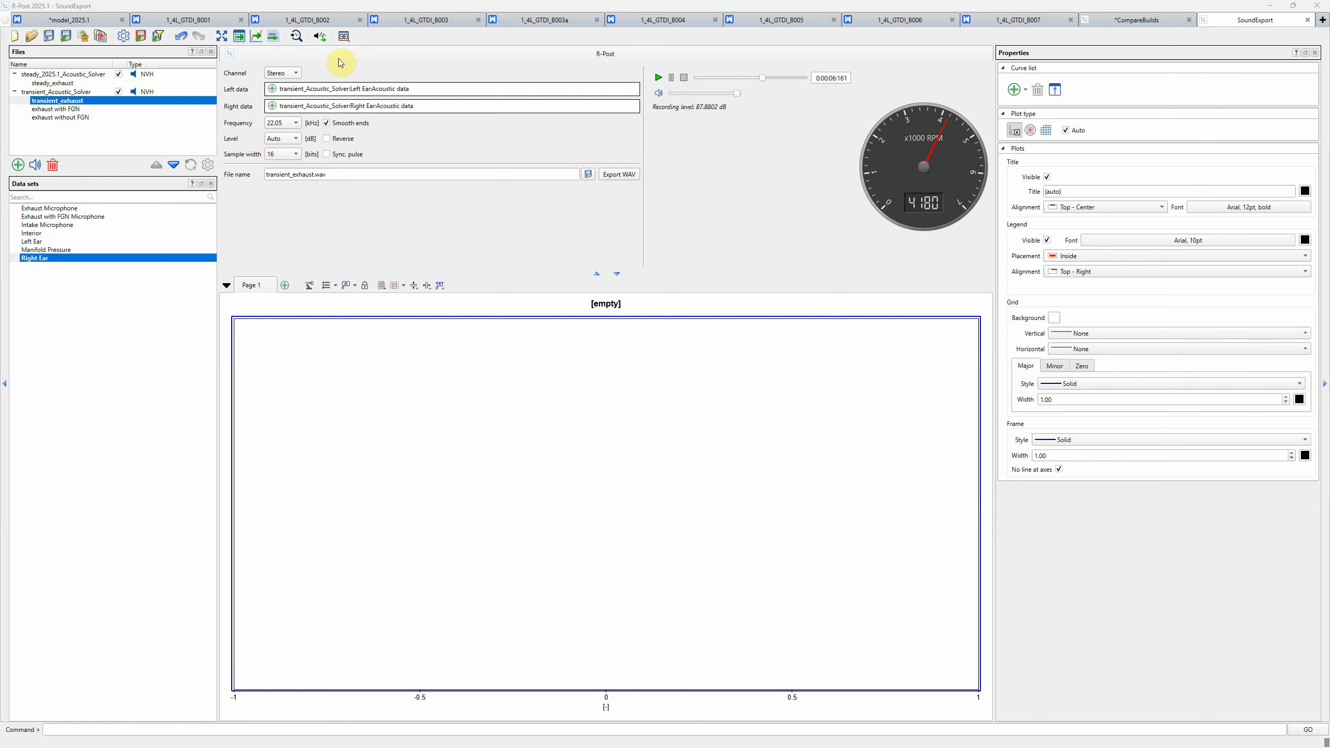
Export all sound outputs of the SoundExport session as WAV files, overwriting the existing files
click(275, 39)
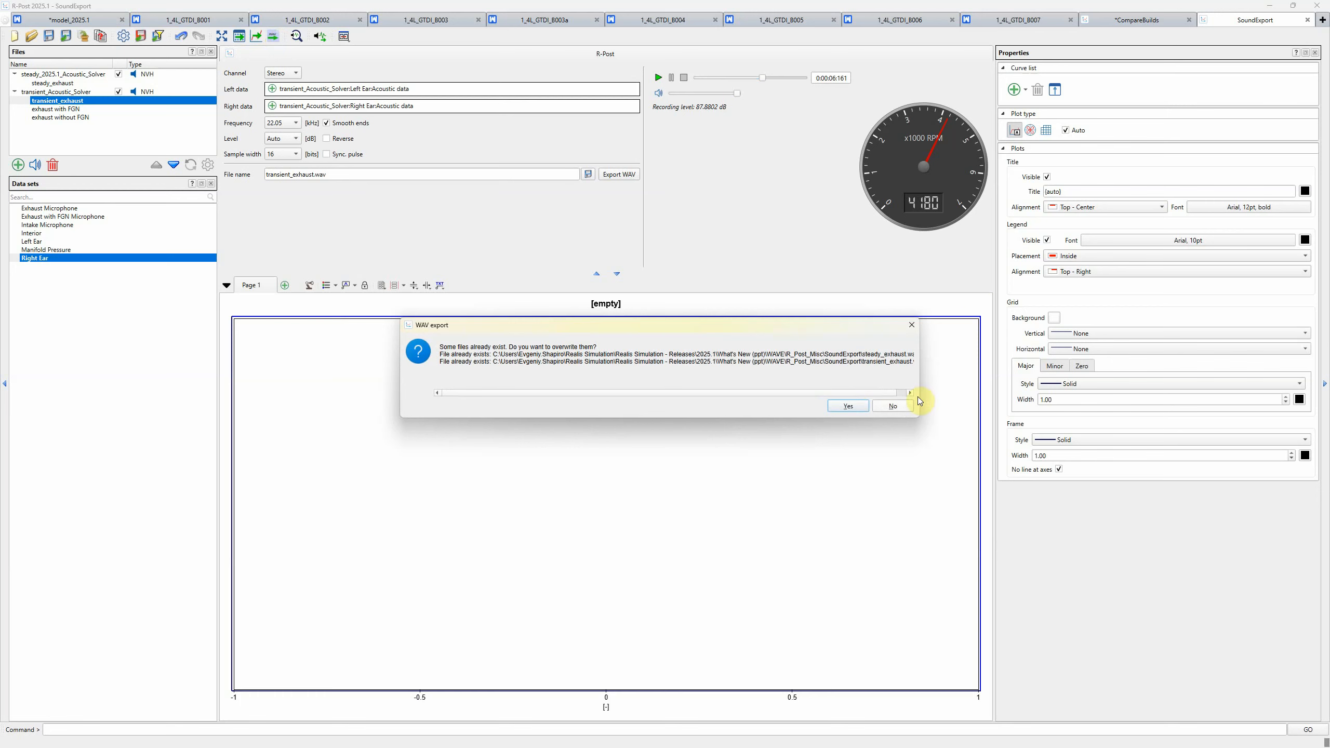
click(849, 409)
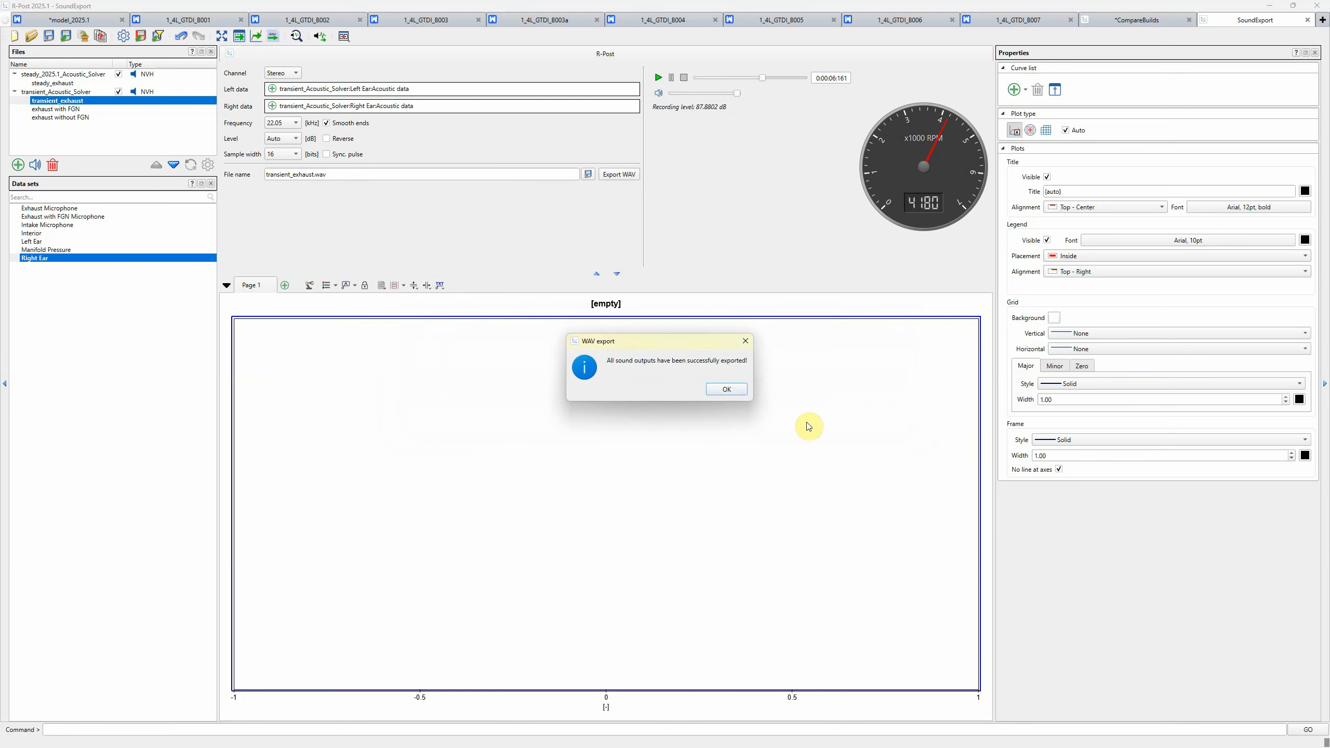